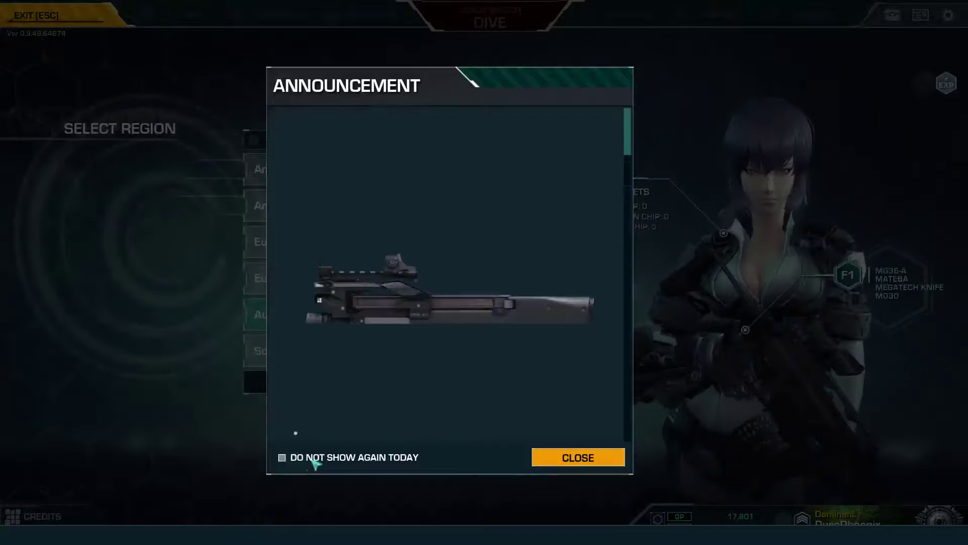
# - Choose the Australia server region and enter it to load the lobby
pyautogui.click(578, 457)
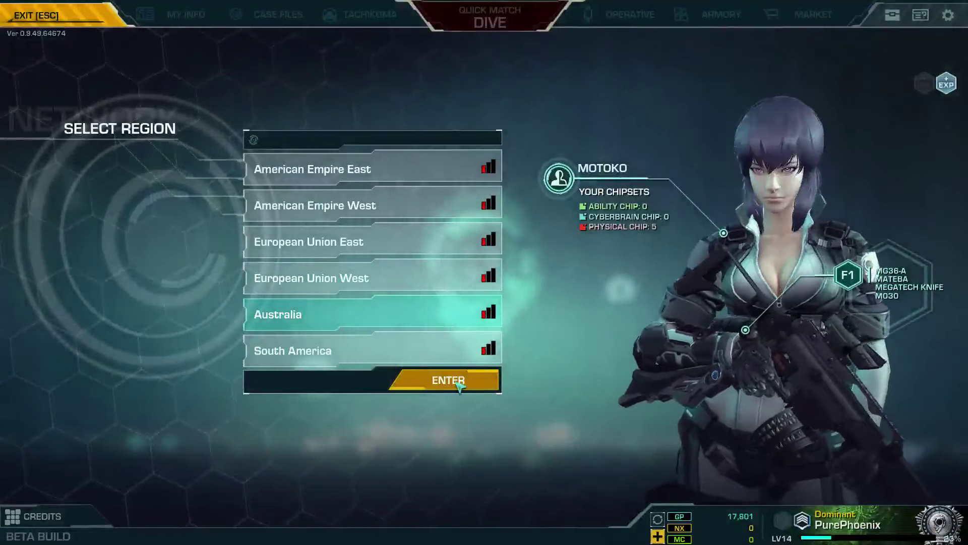
pyautogui.click(446, 381)
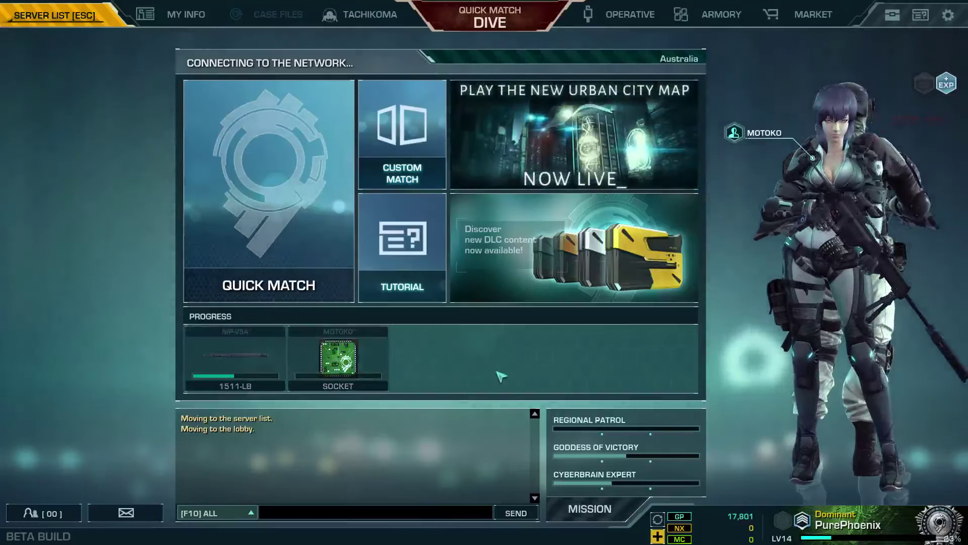
# - Bring up the Armory primary weapons loadout with F4, showing the MG36-A equipped
pyautogui.press('F4')
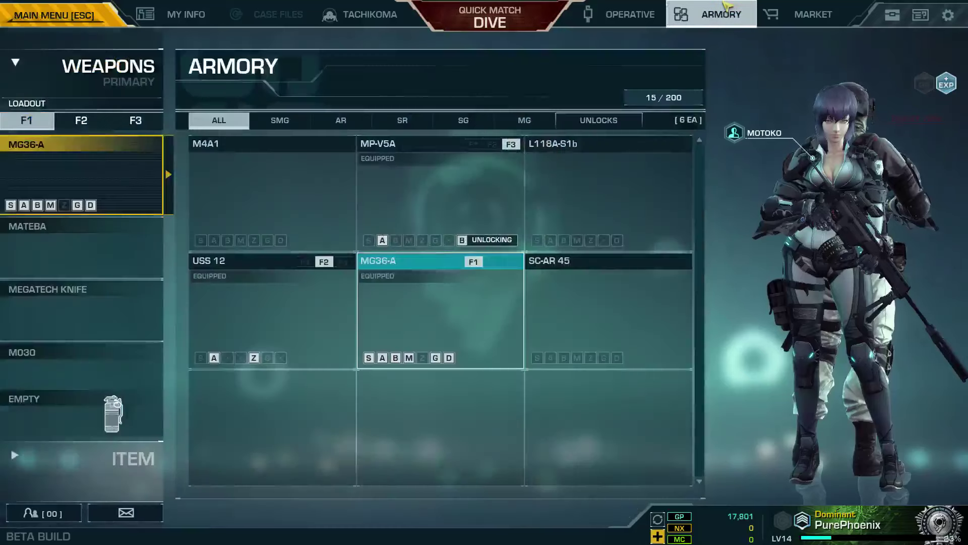